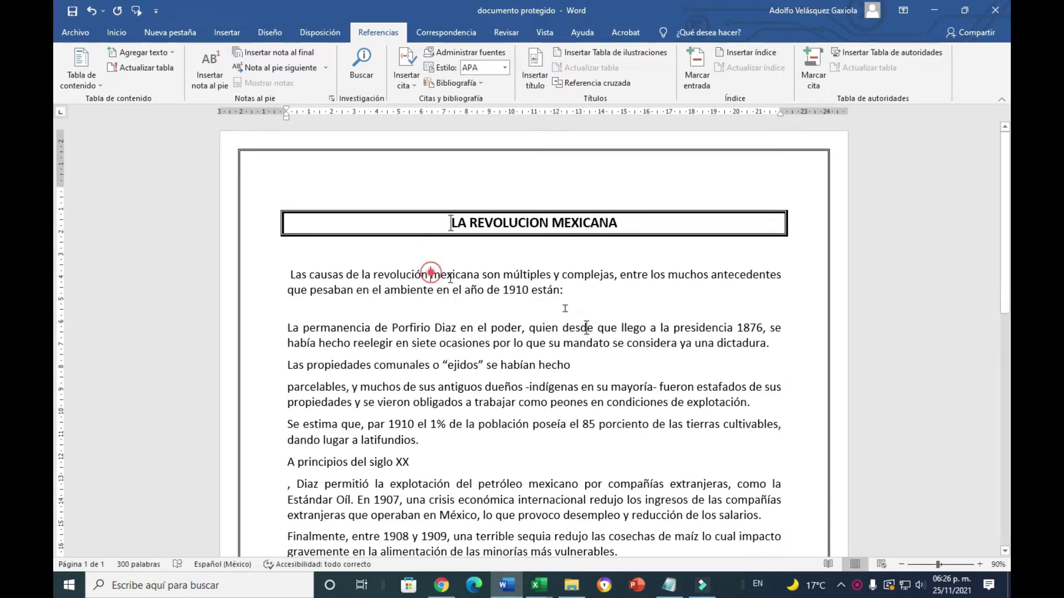
Scroll the essay, select the text from 'Las causas' down to 1907, then deselect it
scroll(438, 277, "down", 1)
scroll(473, 319, "down", 4)
scroll(472, 320, "up", 4)
scroll(472, 320, "up", 1)
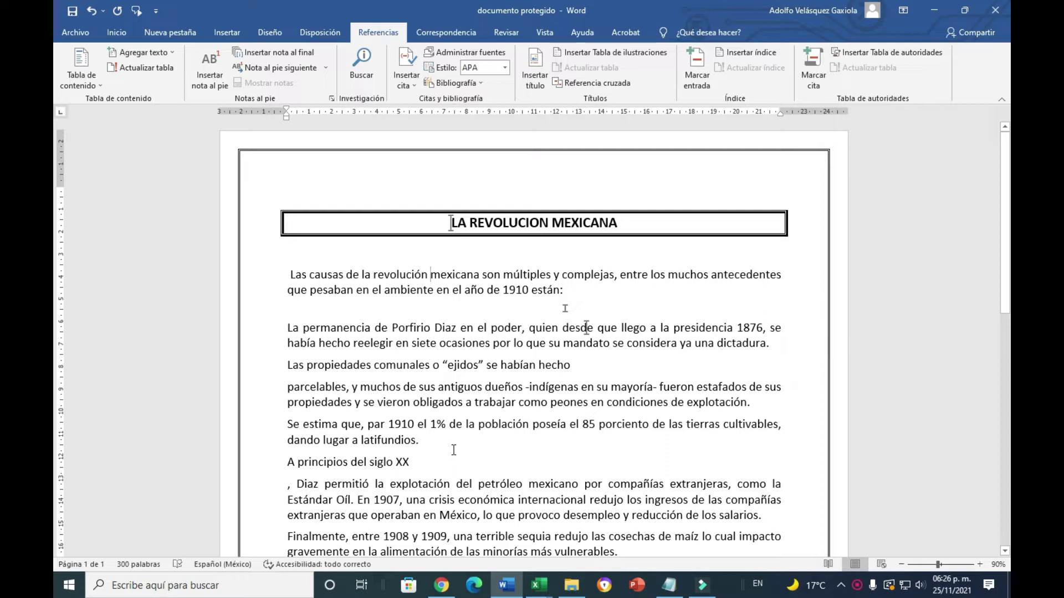
left_click(404, 277)
mouse_move(292, 274)
left_mouse_down()
mouse_move(382, 512)
mouse_move(423, 515)
left_mouse_up()
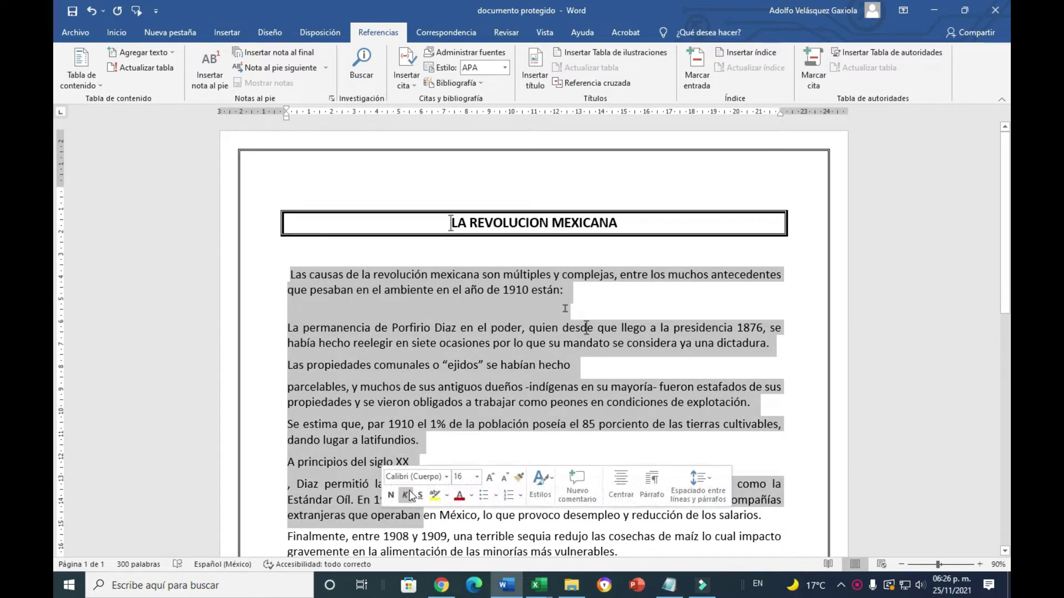
scroll(447, 429, "down", 2)
scroll(447, 428, "down", 4)
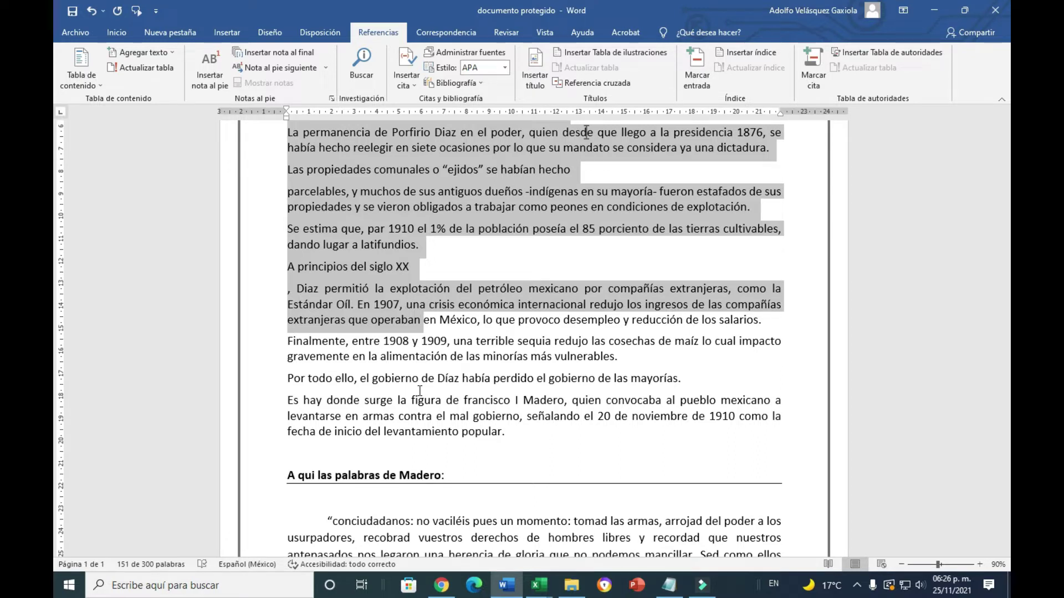
left_click(451, 374)
scroll(451, 374, "up", 5)
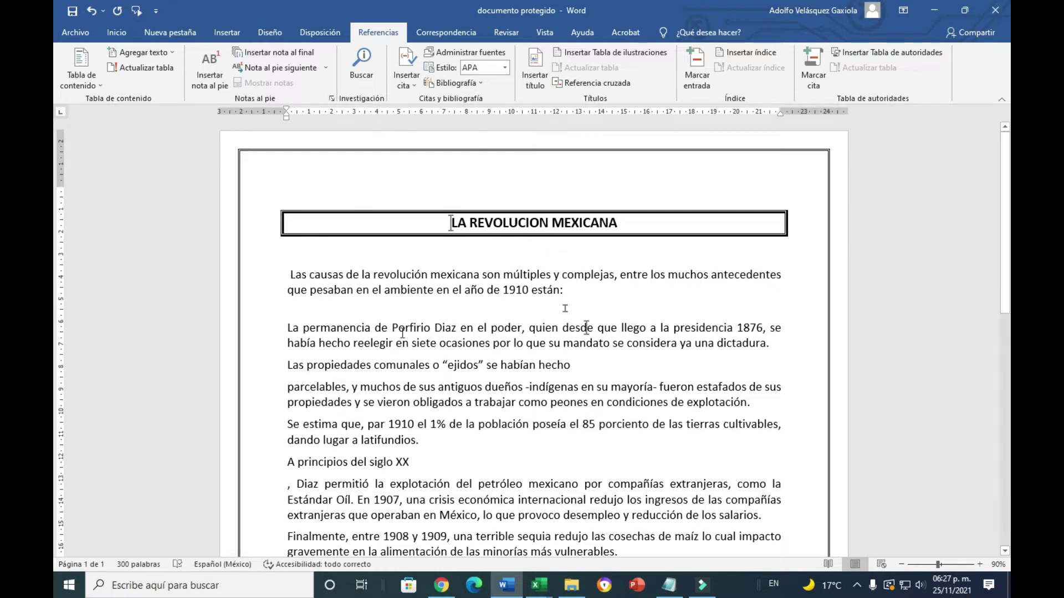
Go to Archivo > Guardar como to show the This PC save locations
scroll(480, 357, "down", 3)
scroll(479, 357, "down", 4)
scroll(479, 356, "up", 4)
scroll(480, 356, "up", 3)
scroll(481, 356, "down", 6)
scroll(481, 357, "down", 5)
scroll(480, 356, "up", 10)
left_click(76, 36)
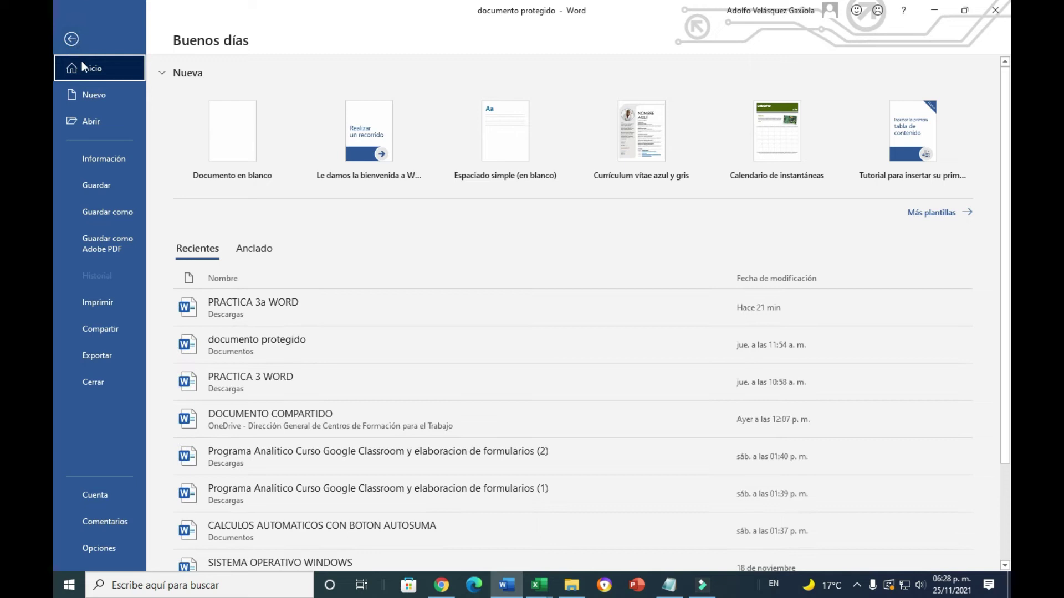
left_click(118, 215)
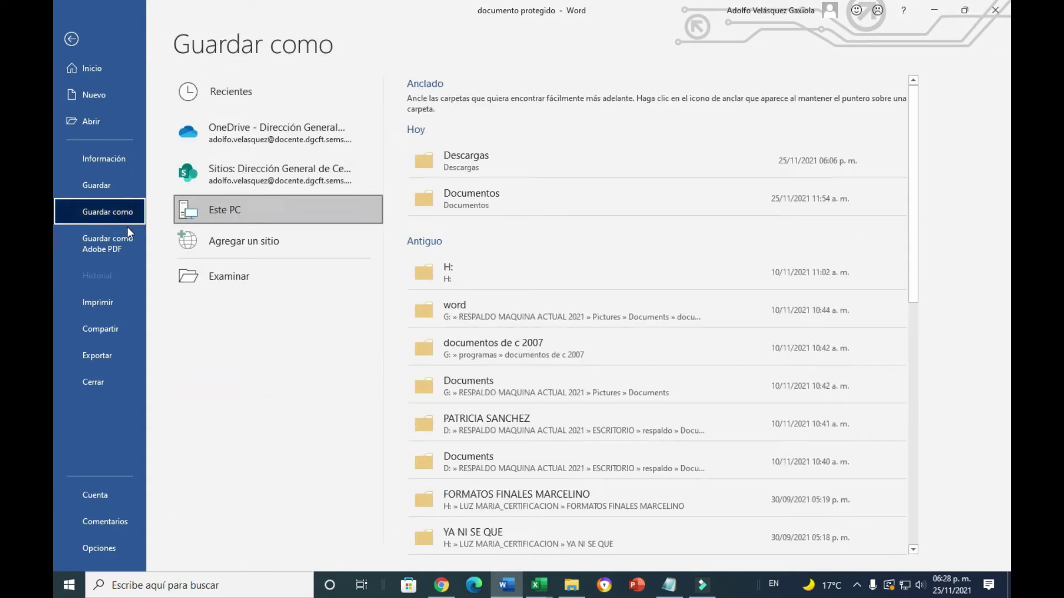
Open the Examinar save window and move it further right
left_click(232, 277)
mouse_move(521, 44)
left_mouse_down()
mouse_move(578, 82)
mouse_move(652, 85)
left_mouse_up()
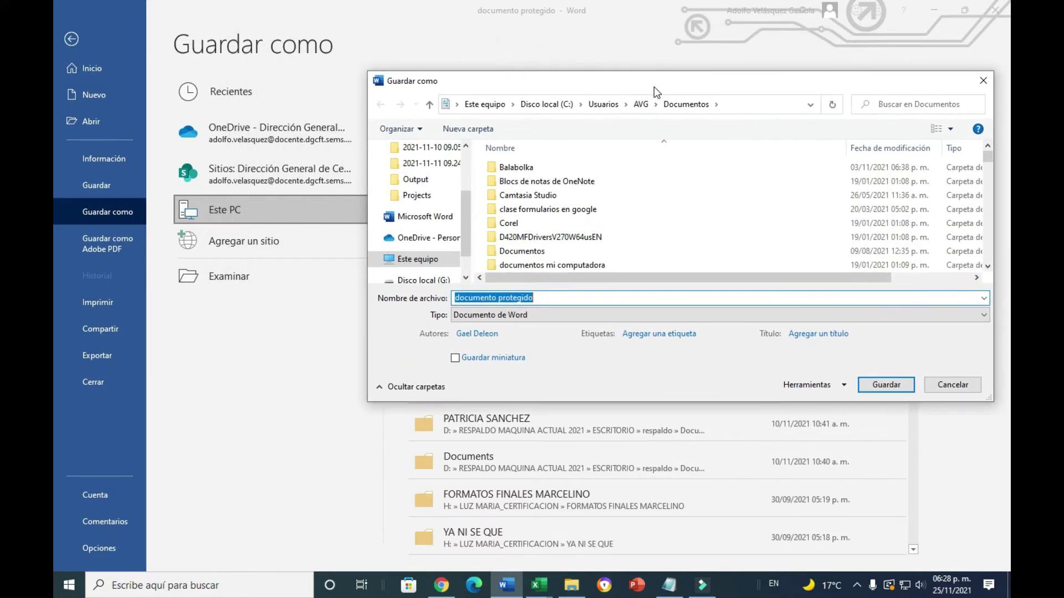
left_click(552, 295)
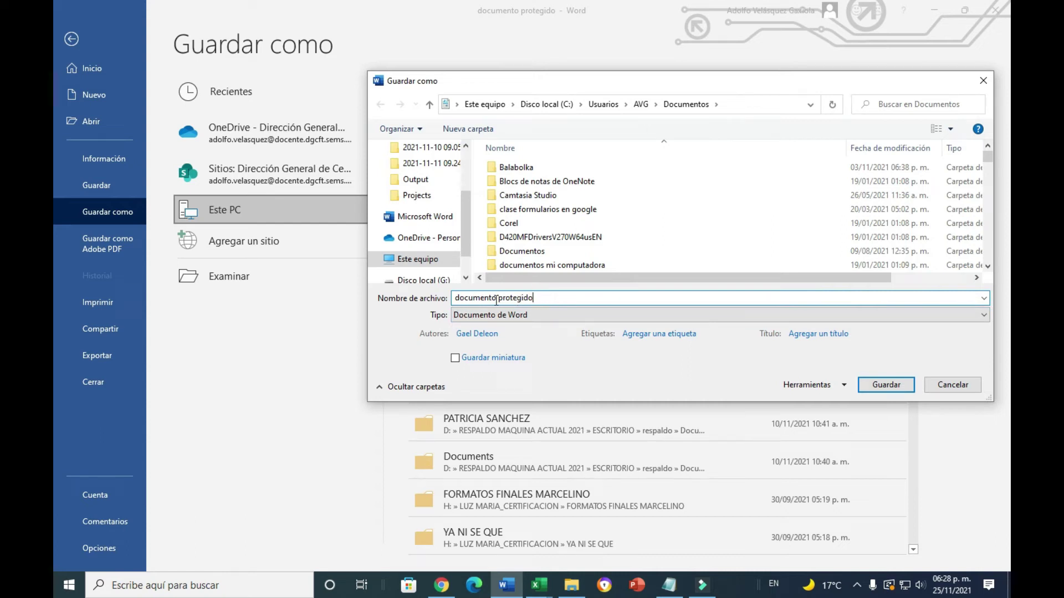
mouse_move(418, 259)
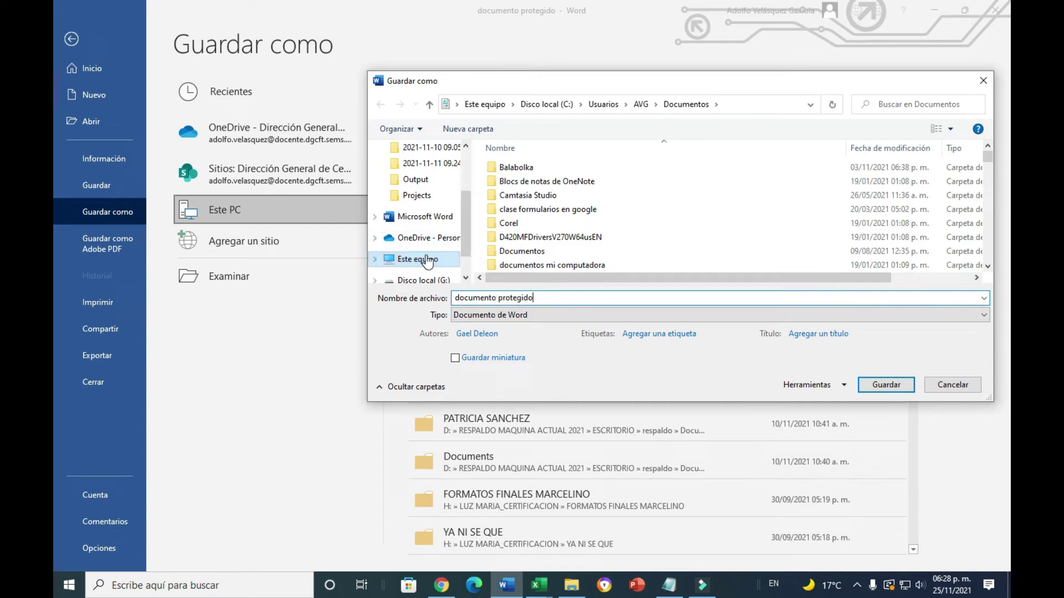
scroll(427, 262, "down", 2)
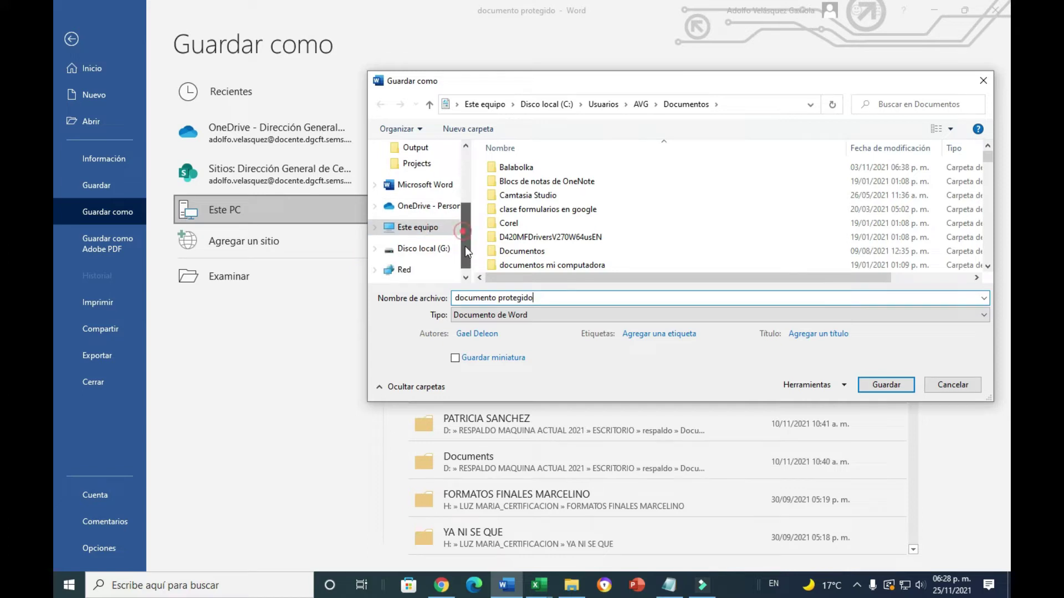
scroll(427, 244, "up", 3)
scroll(435, 224, "up", 3)
Set the save folder to Documentos, keeping the file name documento protegido
left_click(432, 208)
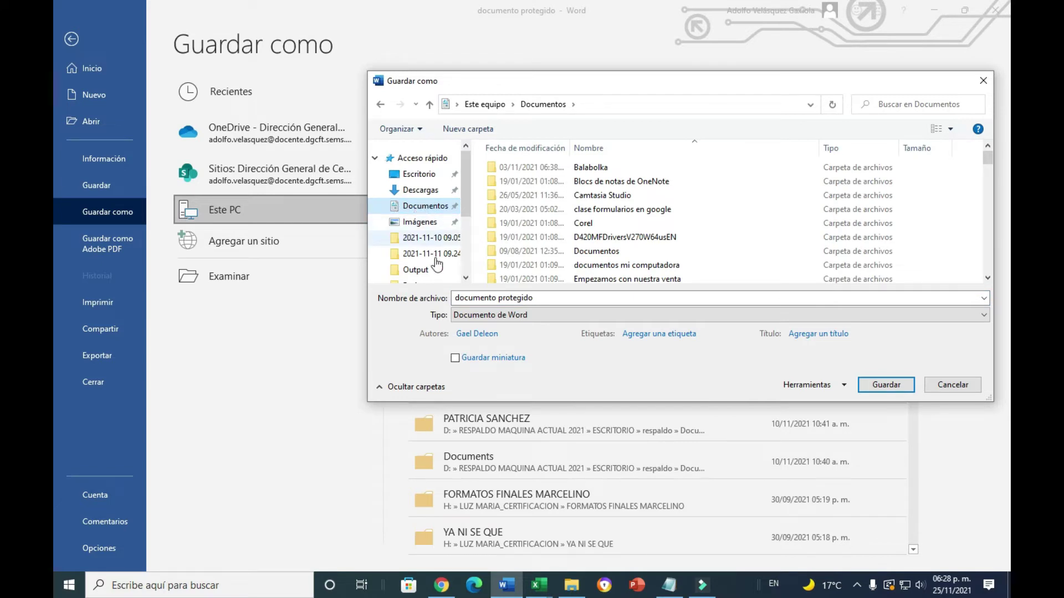
left_click(518, 299)
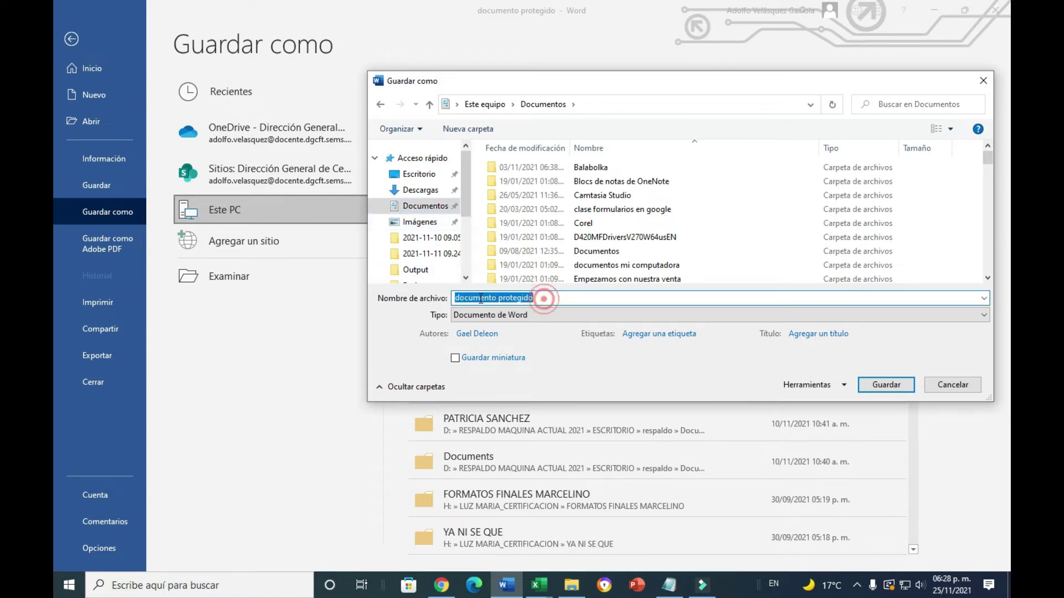
left_click(537, 299)
left_click(537, 300)
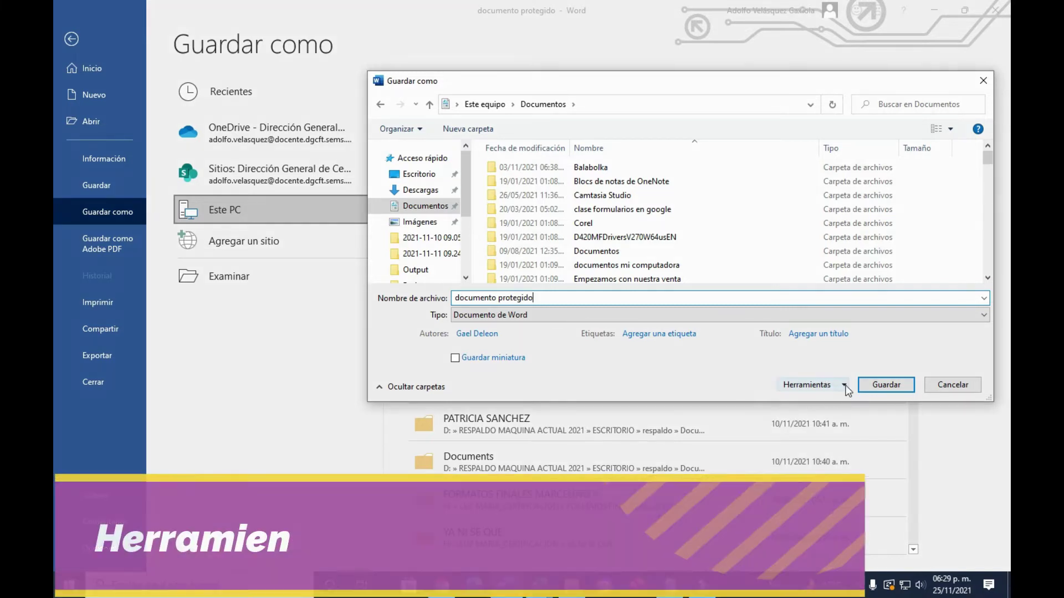
Open Opciones generales from the Herramientas list and move the dialog aside
left_click(845, 386)
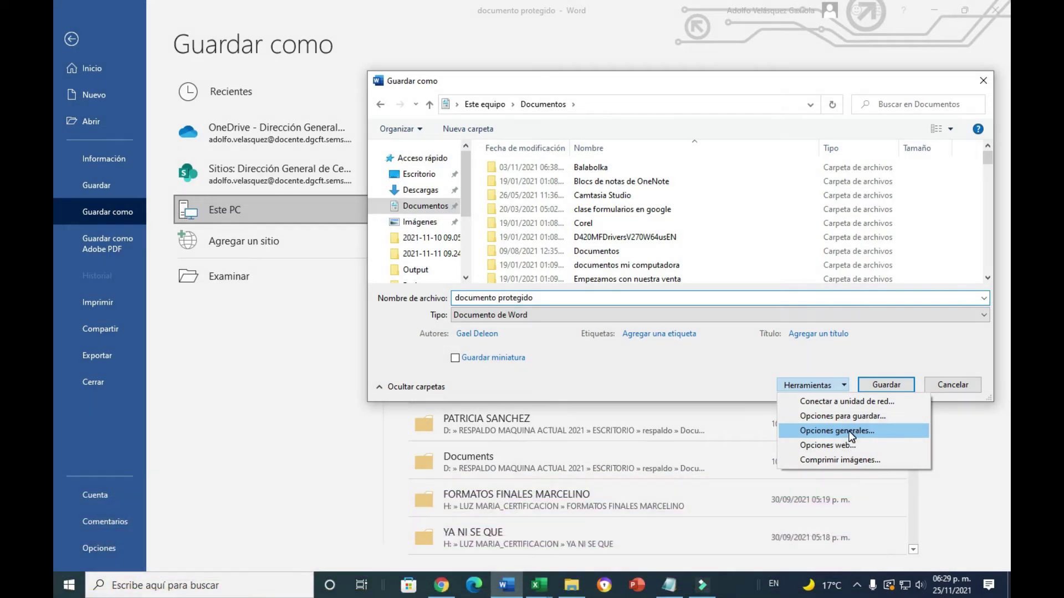
left_click(852, 433)
left_click_drag(583, 98, 673, 149)
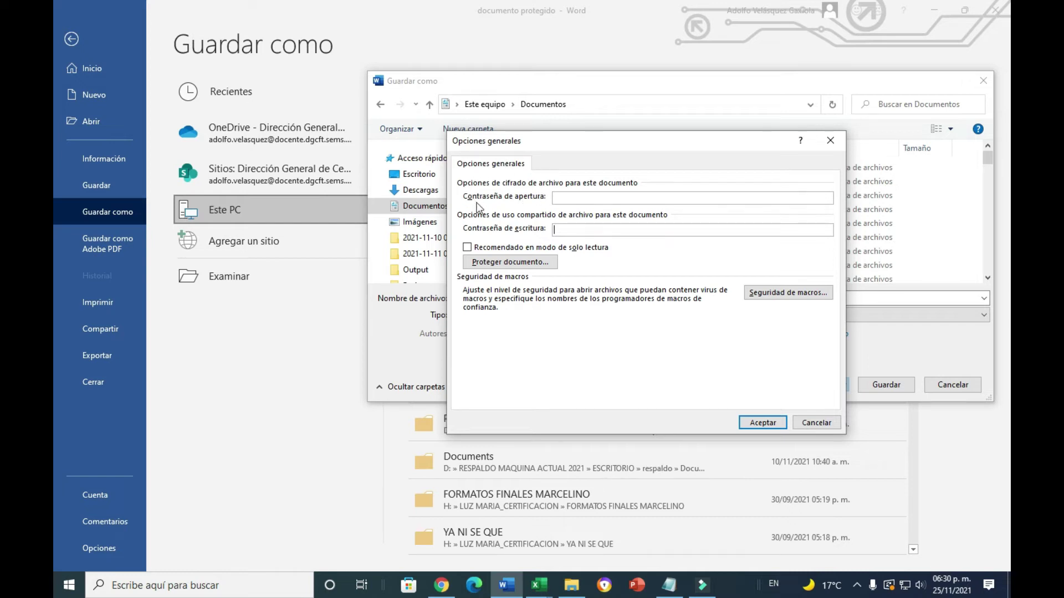
Enter a new opening password, re-enter it to confirm, and accept the general options
left_click(557, 199)
left_click(567, 199)
type("1")
left_click(765, 422)
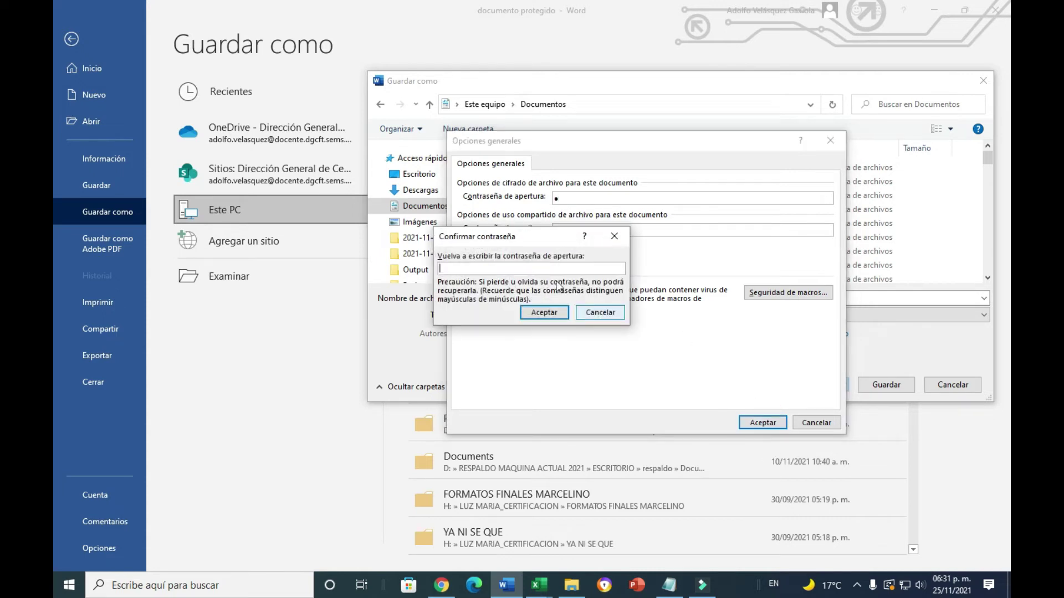
mouse_move(534, 236)
left_mouse_down()
mouse_move(574, 241)
mouse_move(649, 177)
left_mouse_up()
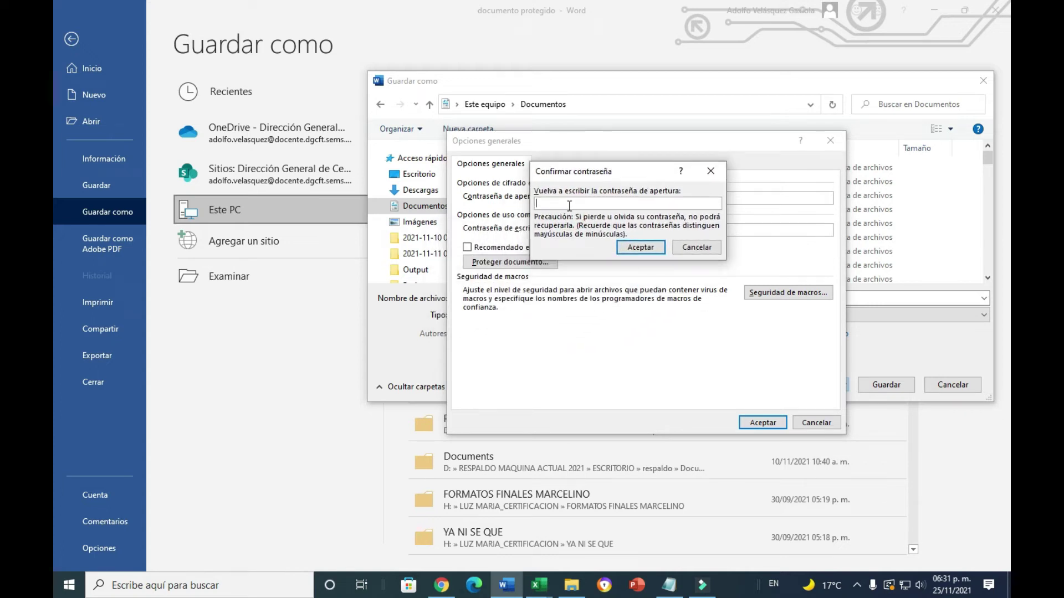
type("1")
left_click(646, 249)
key("Return")
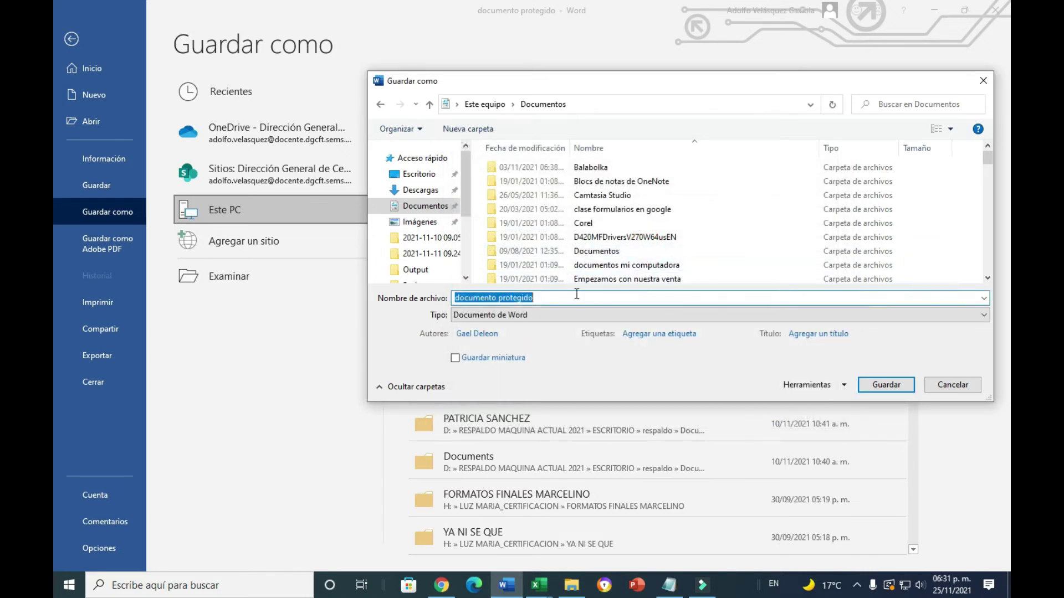
Save documento protegido into Documentos and scroll the essay to check it
left_click(886, 385)
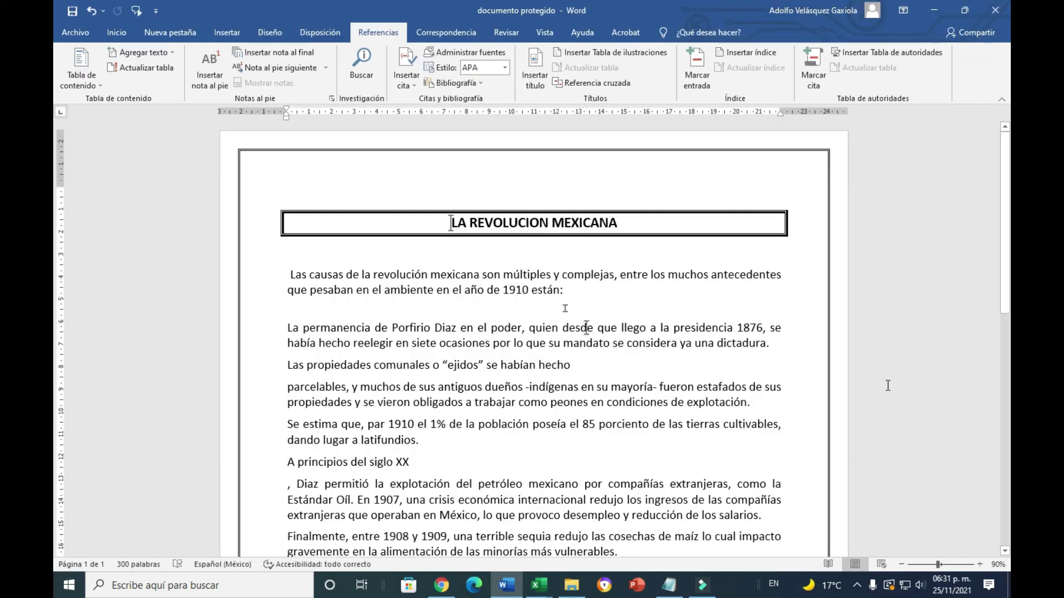
scroll(523, 290, "down", 1)
scroll(523, 290, "down", 4)
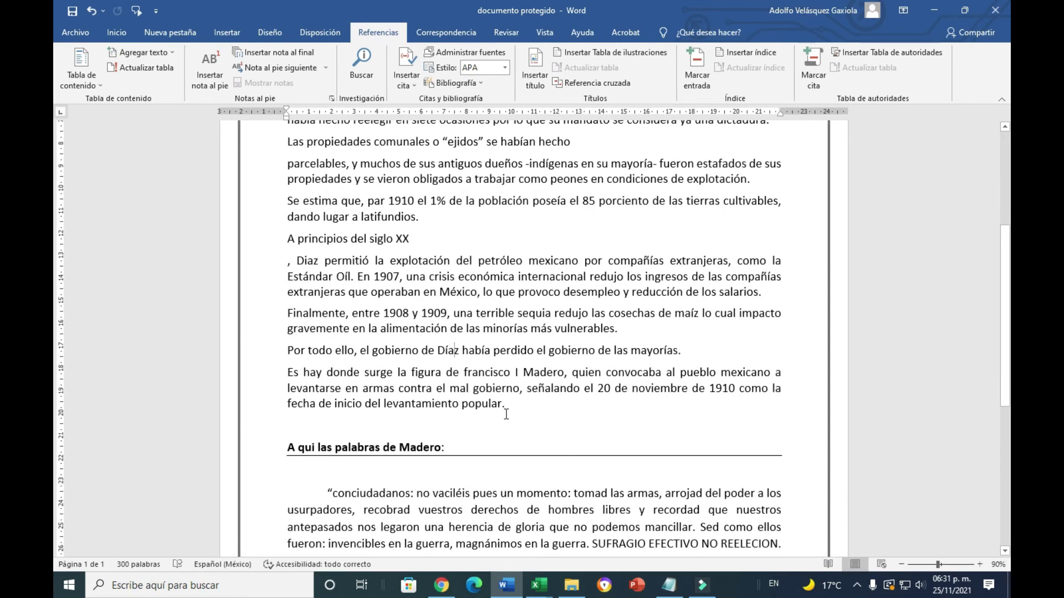
scroll(506, 414, "up", 4)
scroll(506, 415, "up", 1)
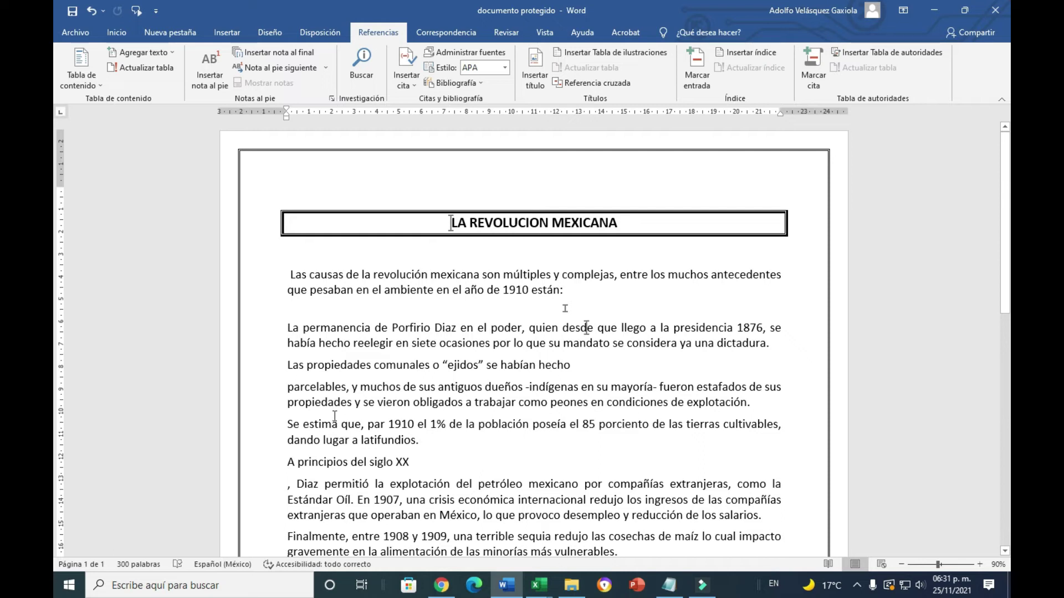
Close documento protegido via Archivo > Cerrar and show the Inicio start page
left_click(76, 32)
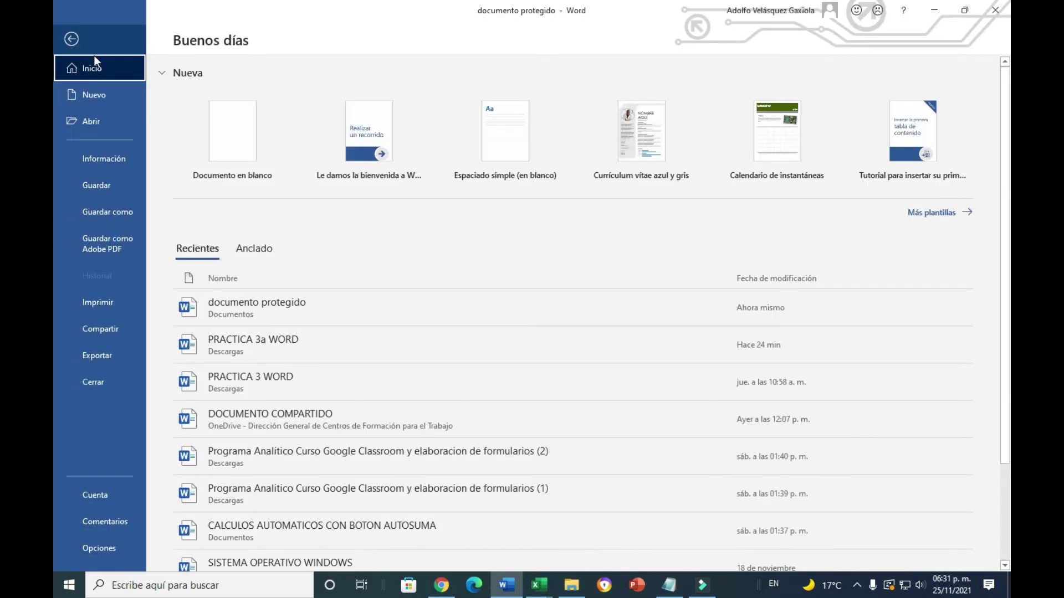
left_click(102, 382)
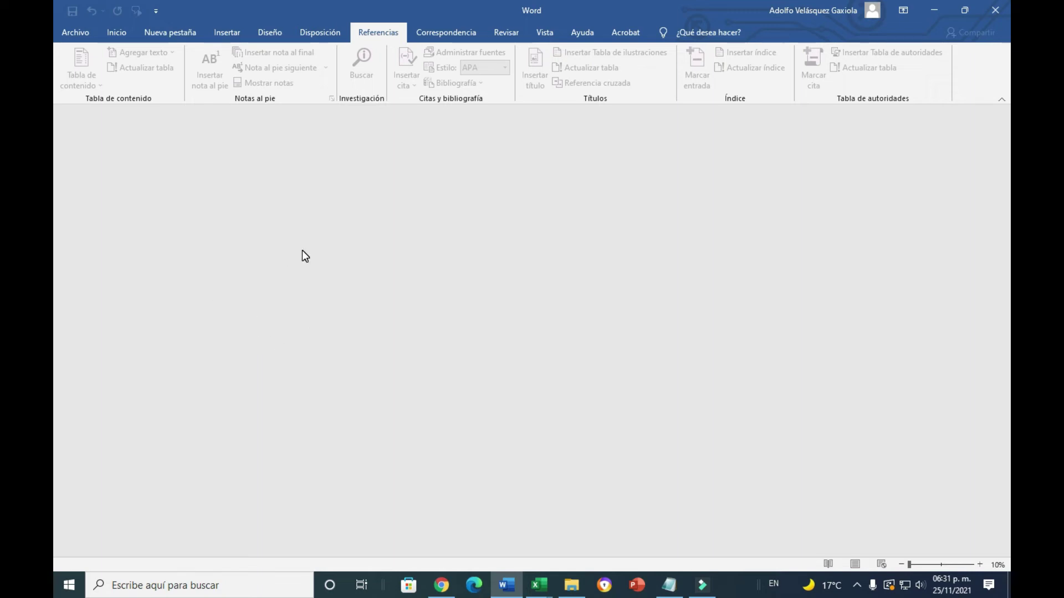
left_click(73, 34)
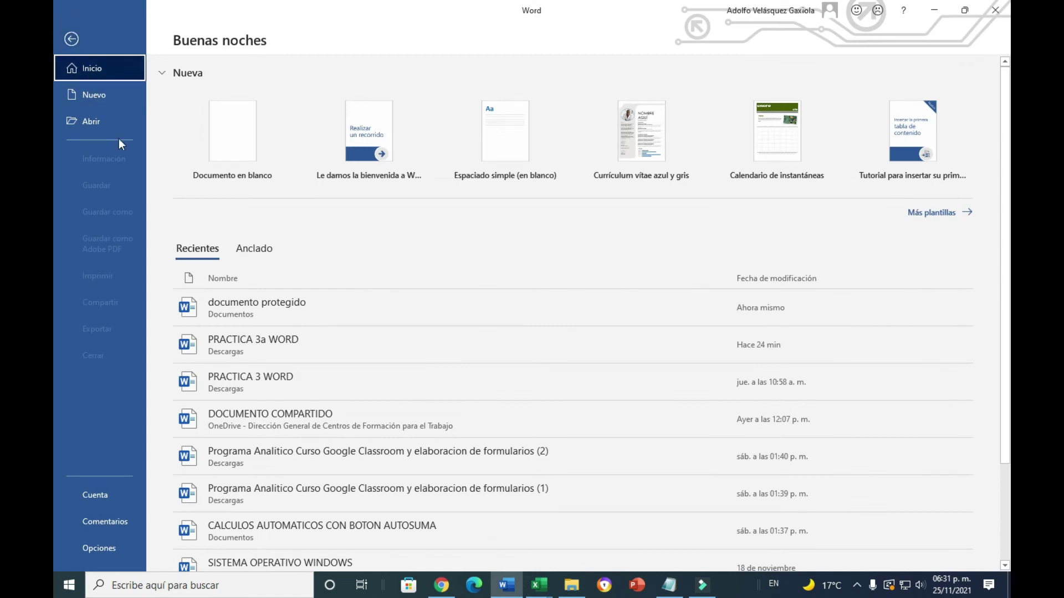
mouse_move(256, 307)
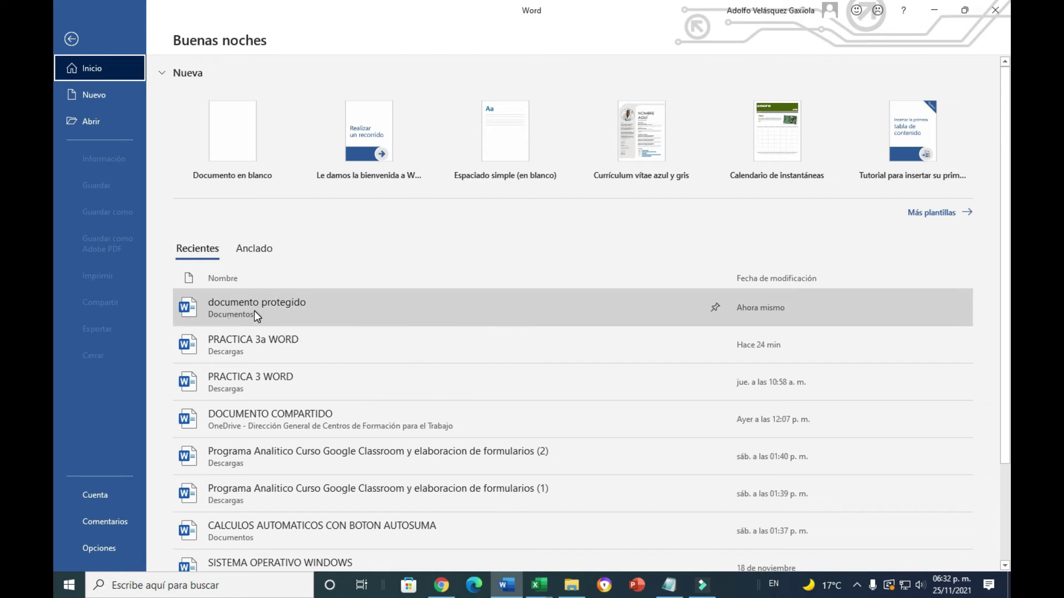
Open documento protegido from Recientes with a wrong password and dismiss the 'contraseña incorrecta' error
left_click(294, 303)
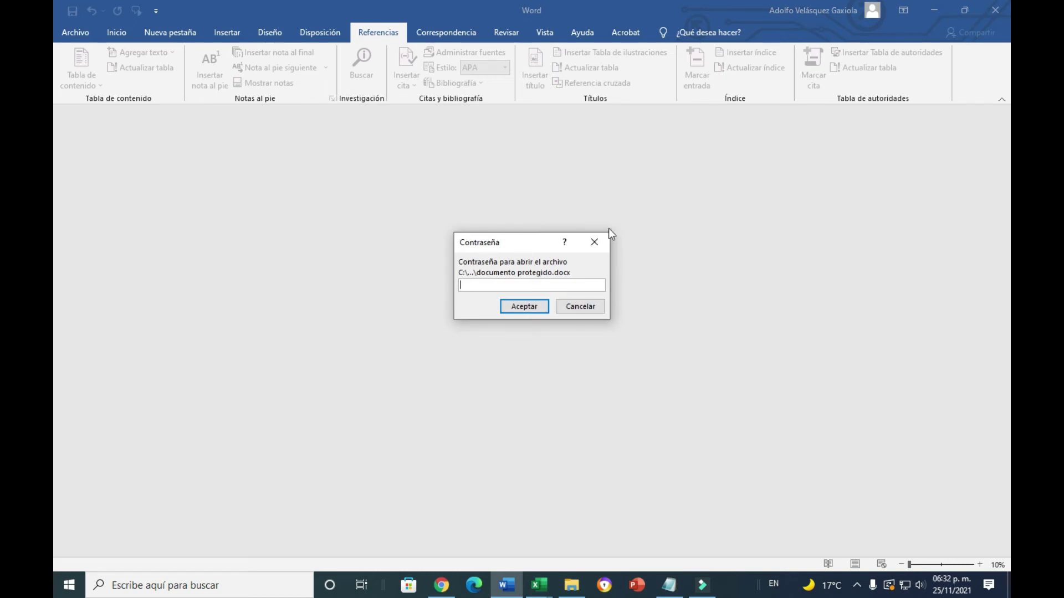
left_click(474, 285)
key("Return")
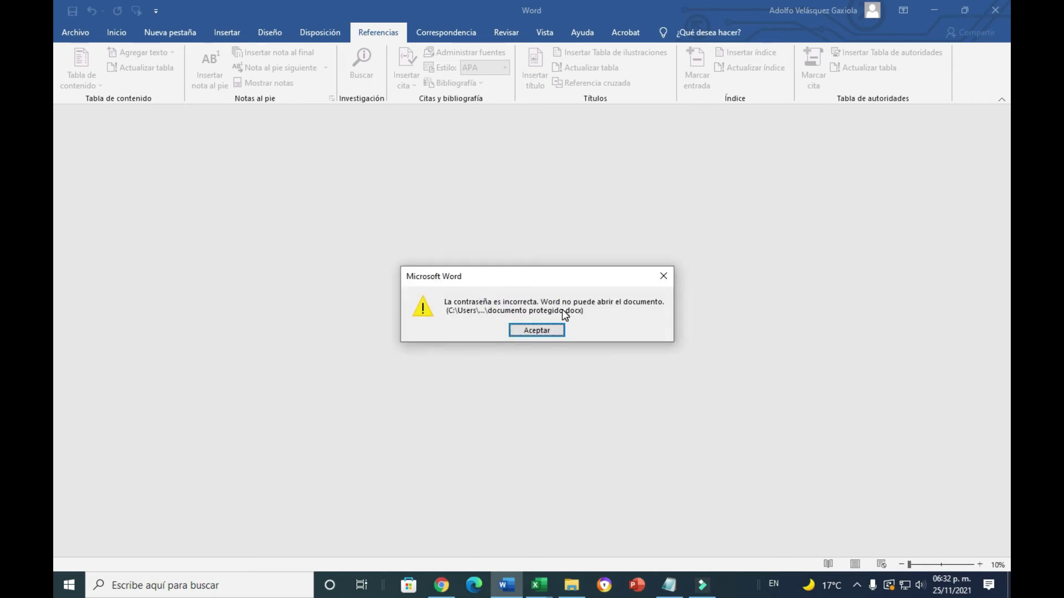
left_click(545, 328)
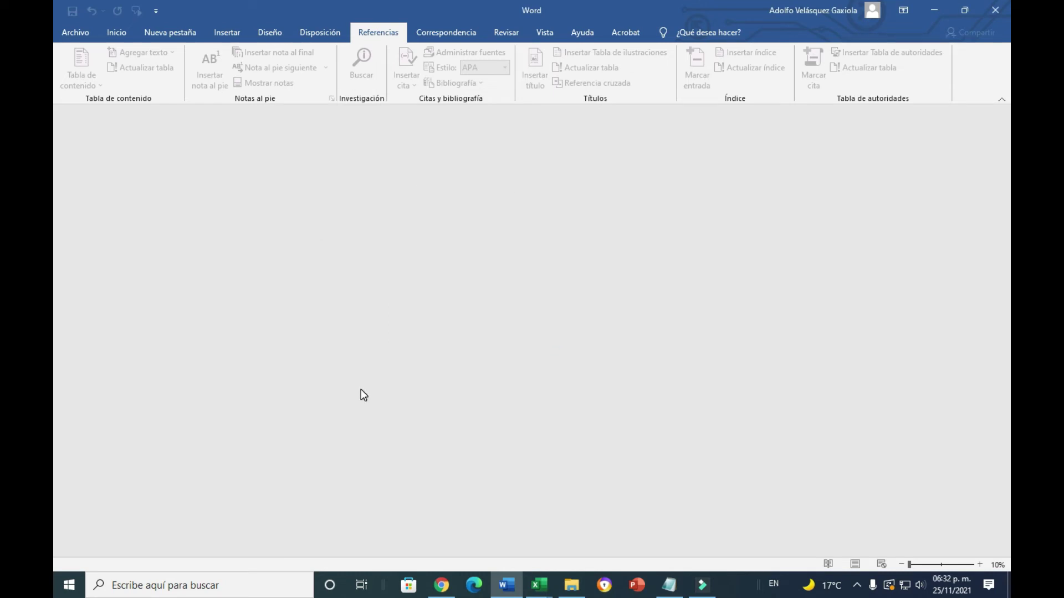
Retry documento protegido with another wrong password, dismiss the error, and reopen its password prompt
left_click(68, 33)
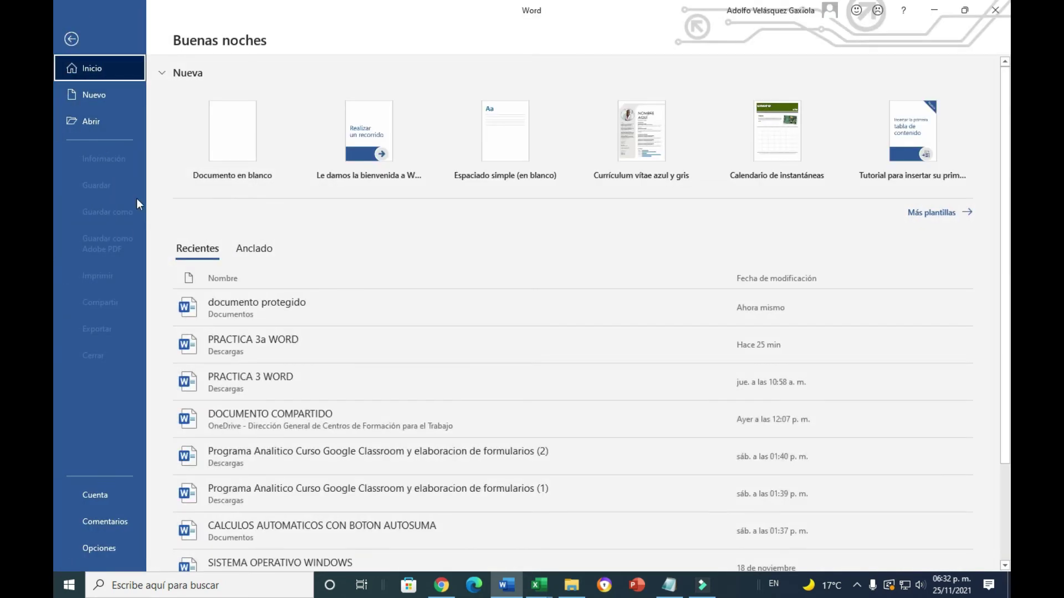
left_click(277, 311)
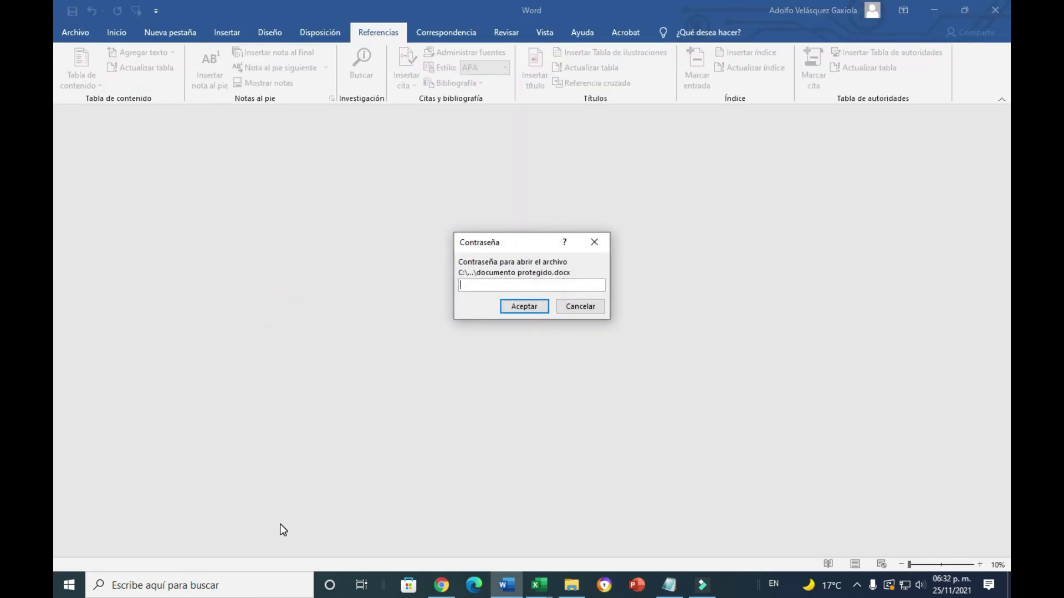
type("•••••••••••••••")
left_click(532, 313)
left_click(529, 330)
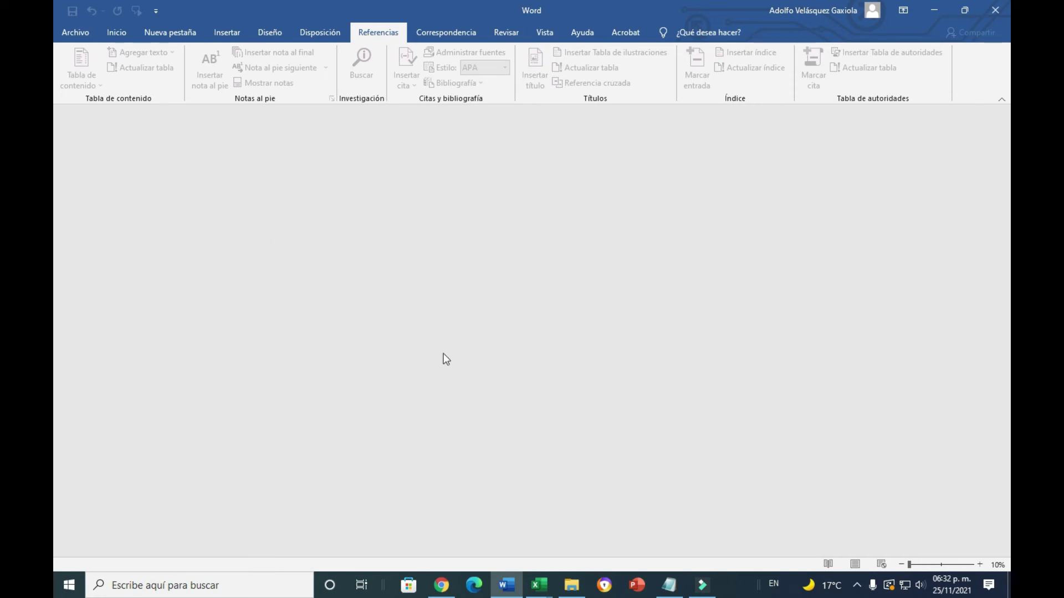
left_click(80, 34)
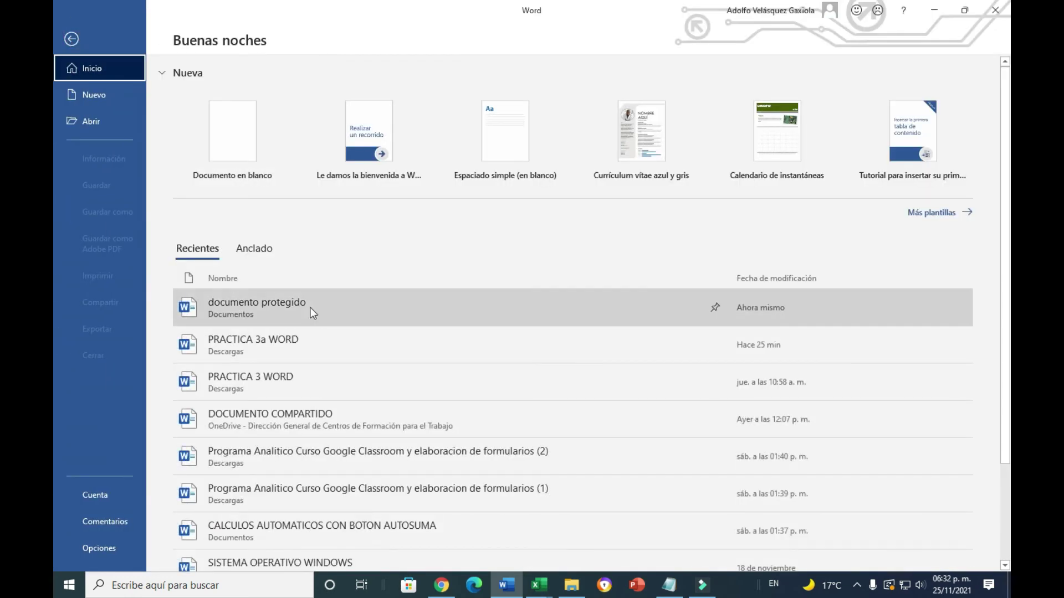
left_click(302, 306)
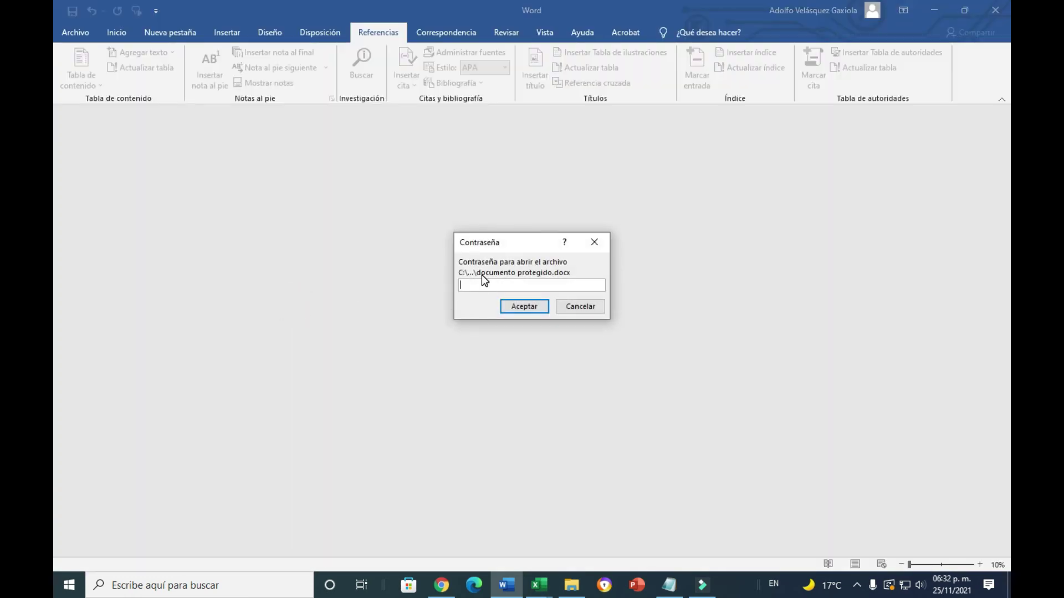
Submit the correct password and scroll through the LA REVOLUCION MEXICANA essay and back up
left_click(523, 308)
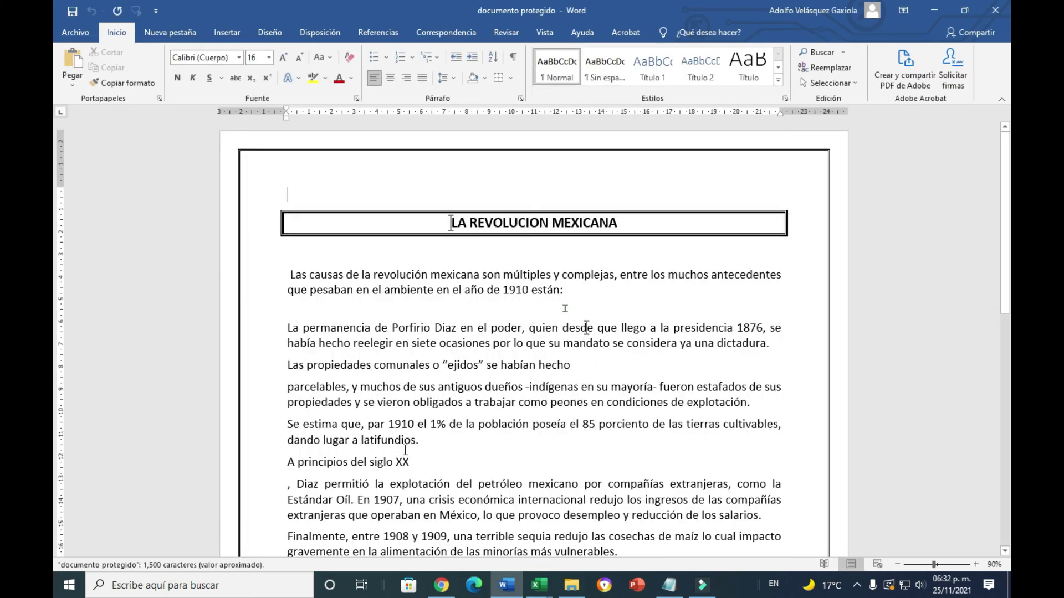
scroll(405, 451, "down", 4)
scroll(399, 455, "down", 2)
scroll(393, 457, "down", 4)
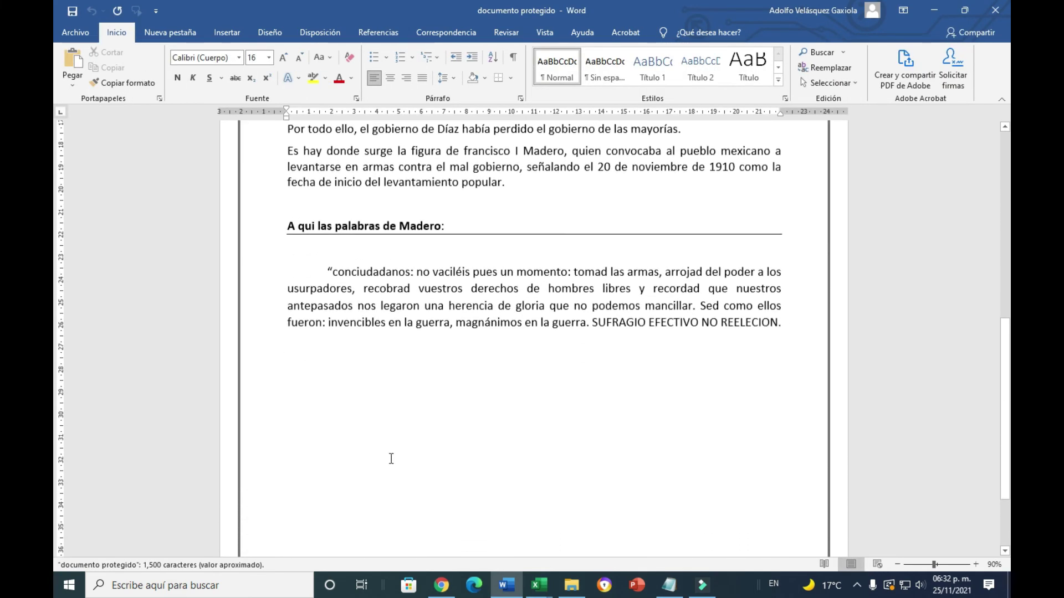
scroll(390, 459, "up", 6)
scroll(382, 458, "up", 3)
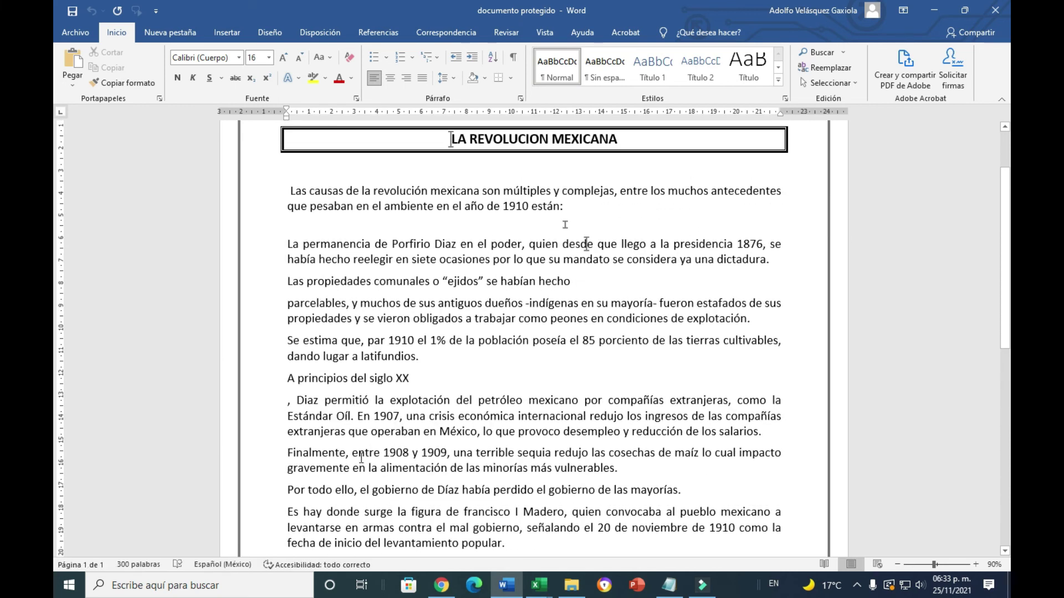
scroll(359, 457, "up", 1)
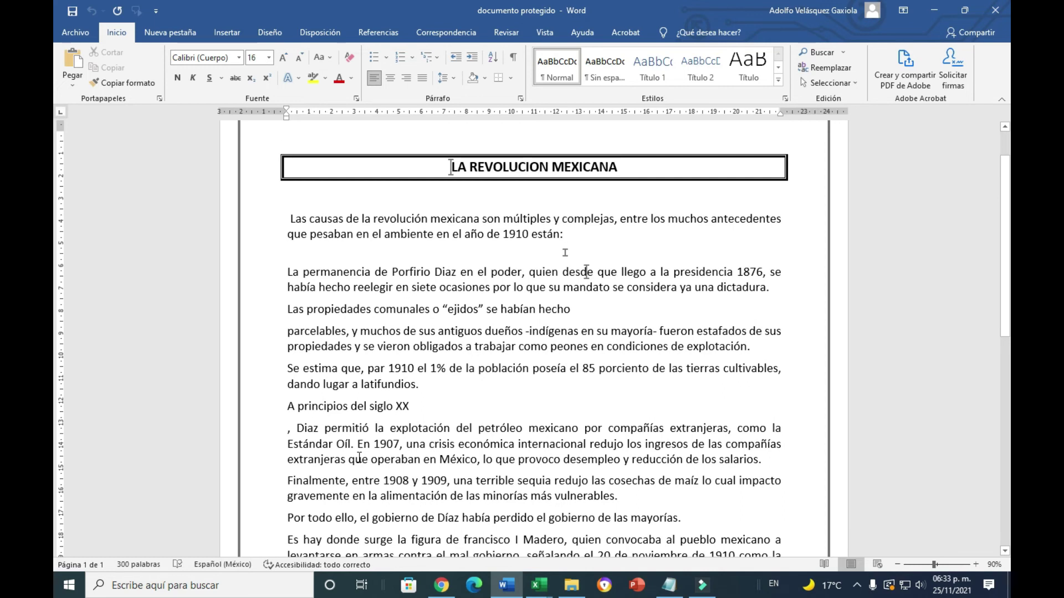
scroll(359, 457, "up", 2)
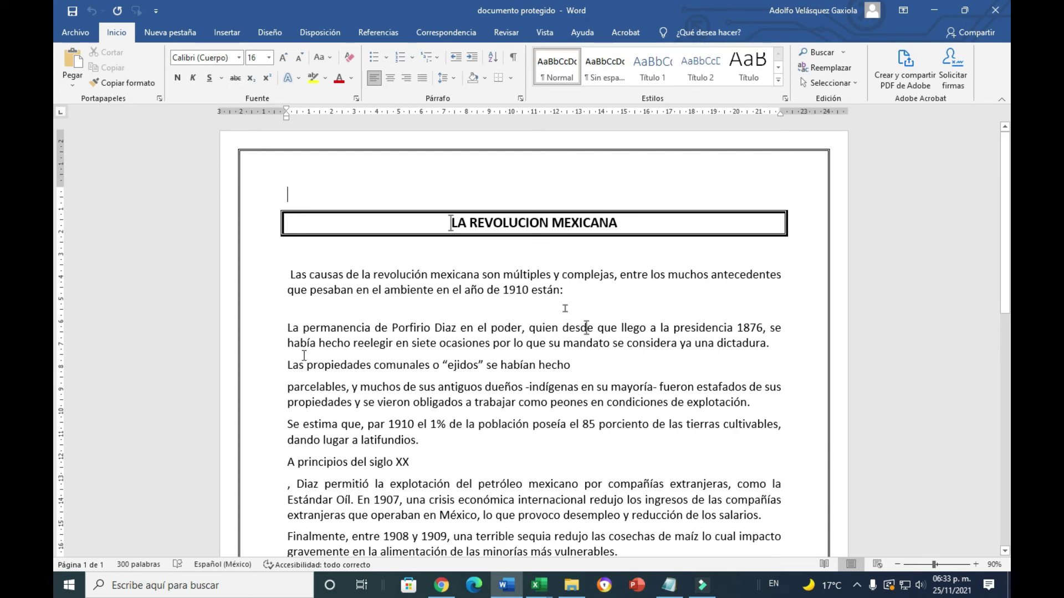
Open Opciones generales via Archivo > Guardar como > Examinar > Herramientas
left_click(79, 33)
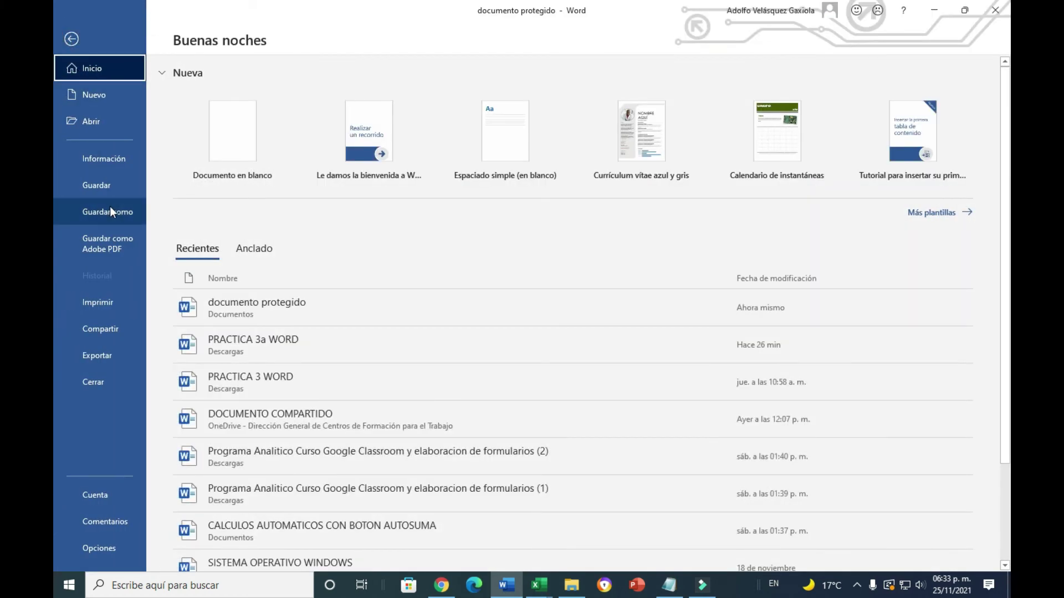
left_click(110, 211)
left_click(225, 274)
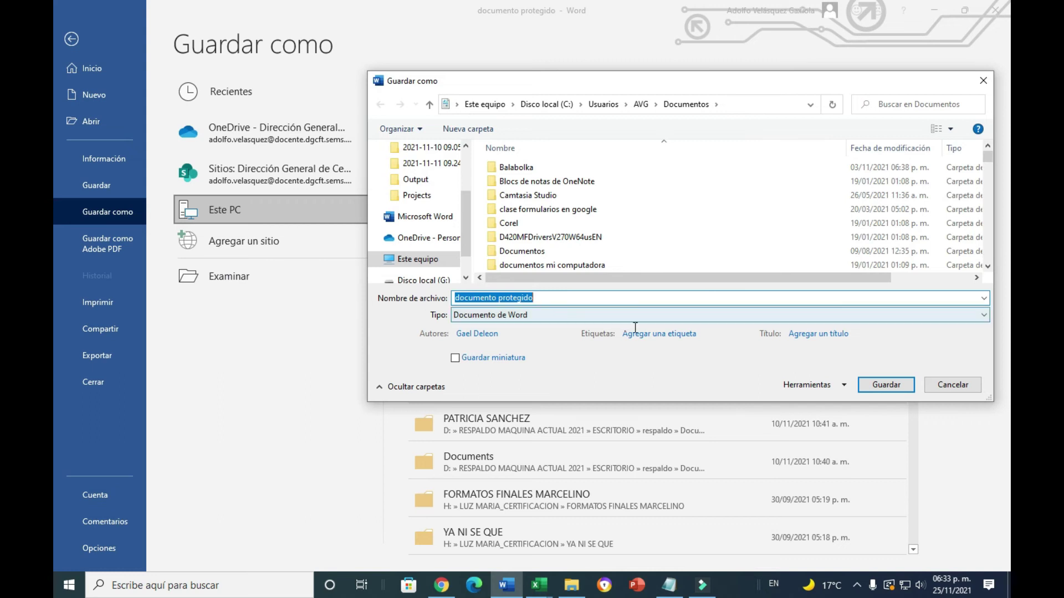
left_click(844, 385)
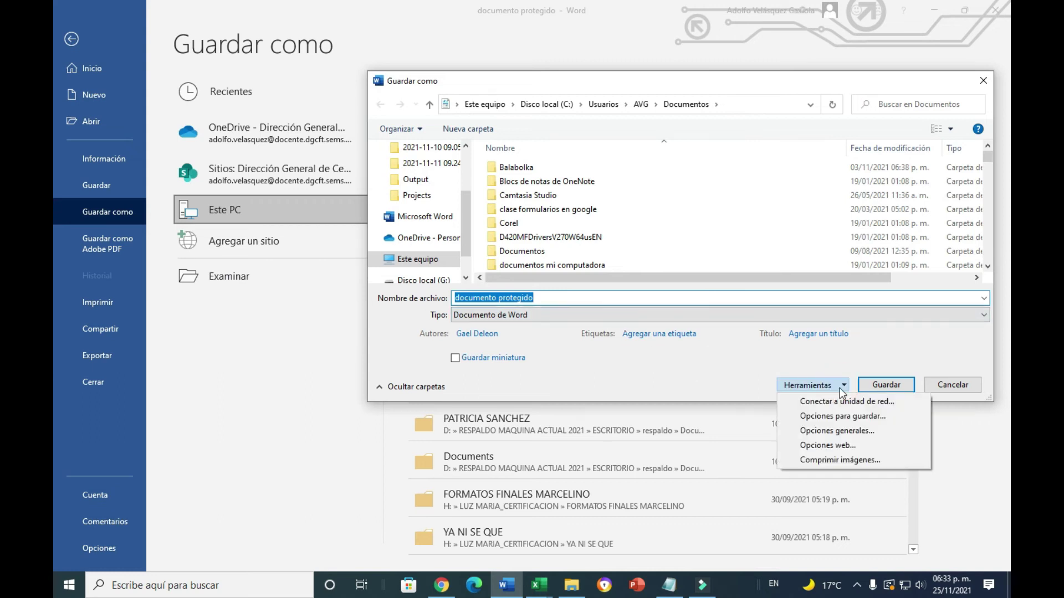
left_click(837, 435)
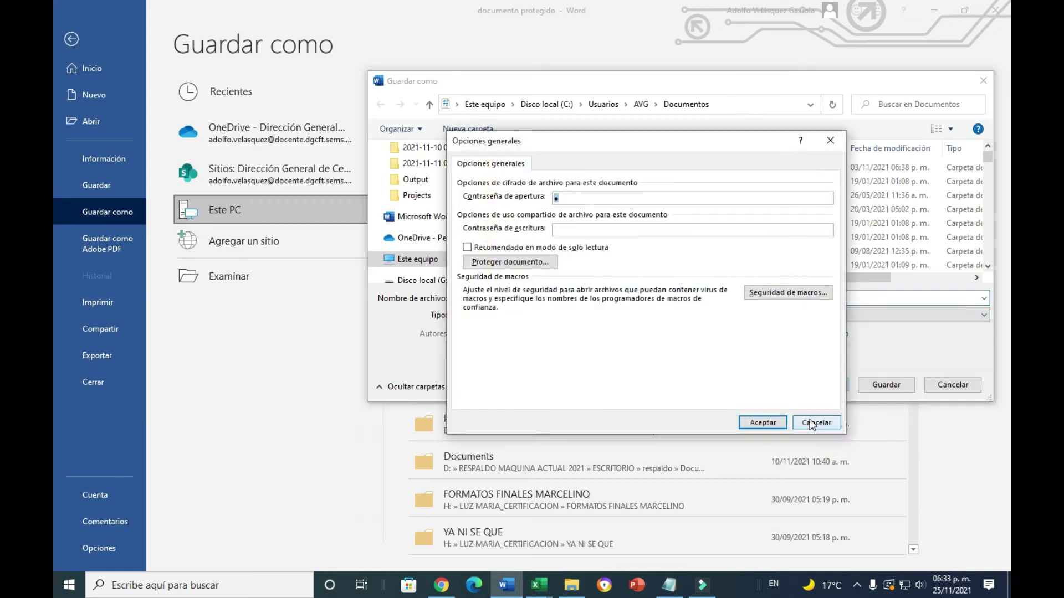
Delete the Contraseña de apertura and accept the general options
left_click(568, 197)
type("1")
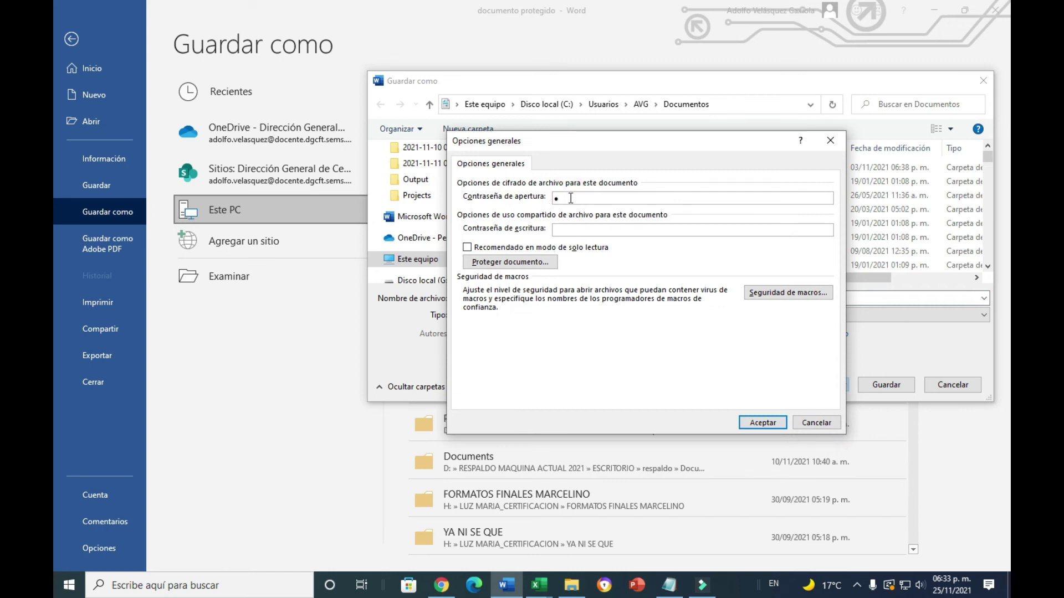
key("BackSpace")
left_click(782, 422)
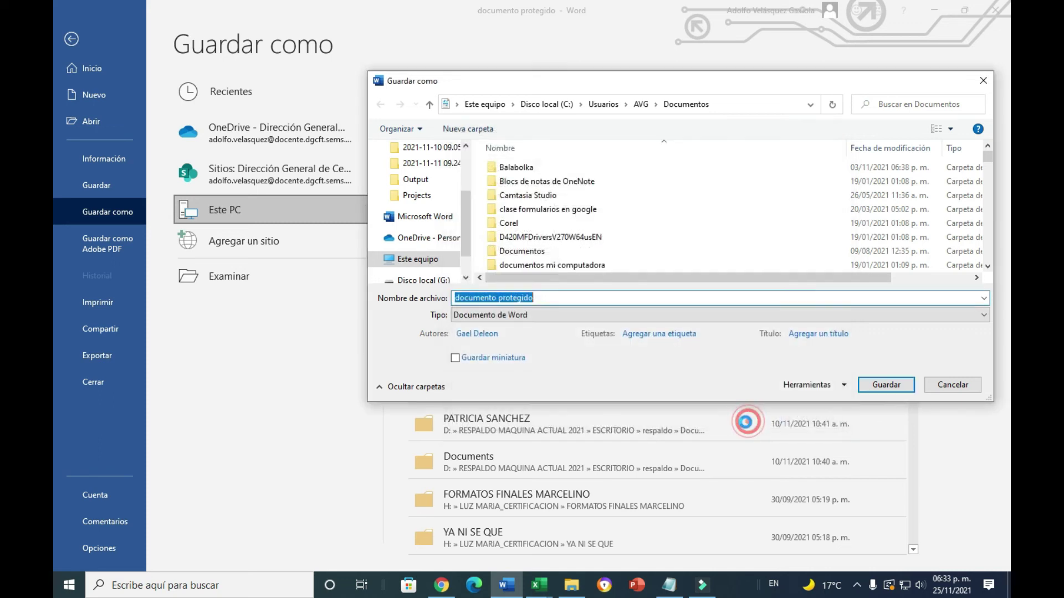
Save 'documento protegido' with its opening password removed
left_click(886, 385)
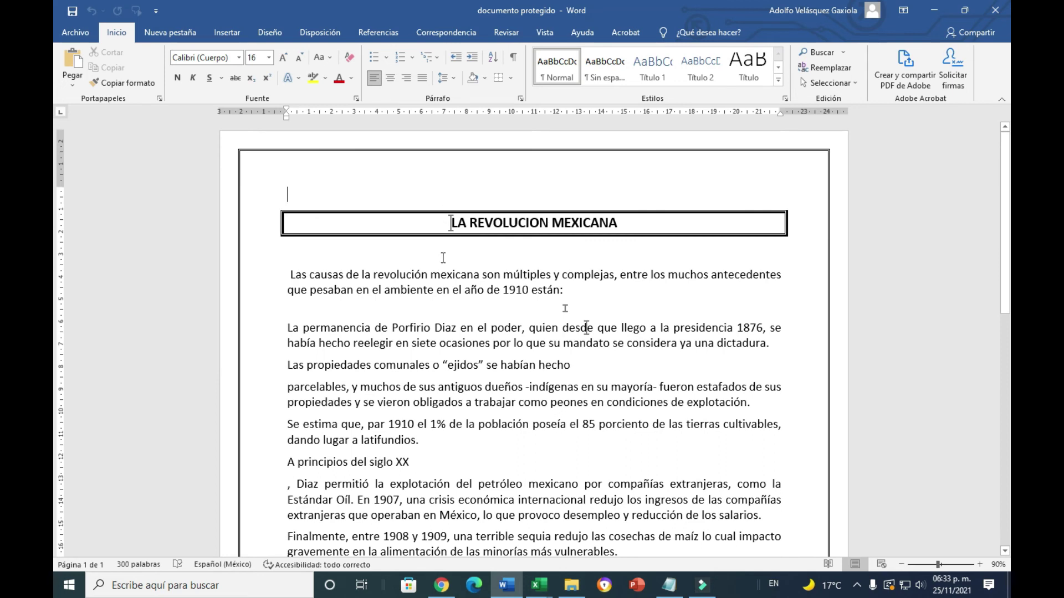
scroll(443, 268, "down", 2)
scroll(442, 268, "down", 1)
scroll(443, 268, "up", 4)
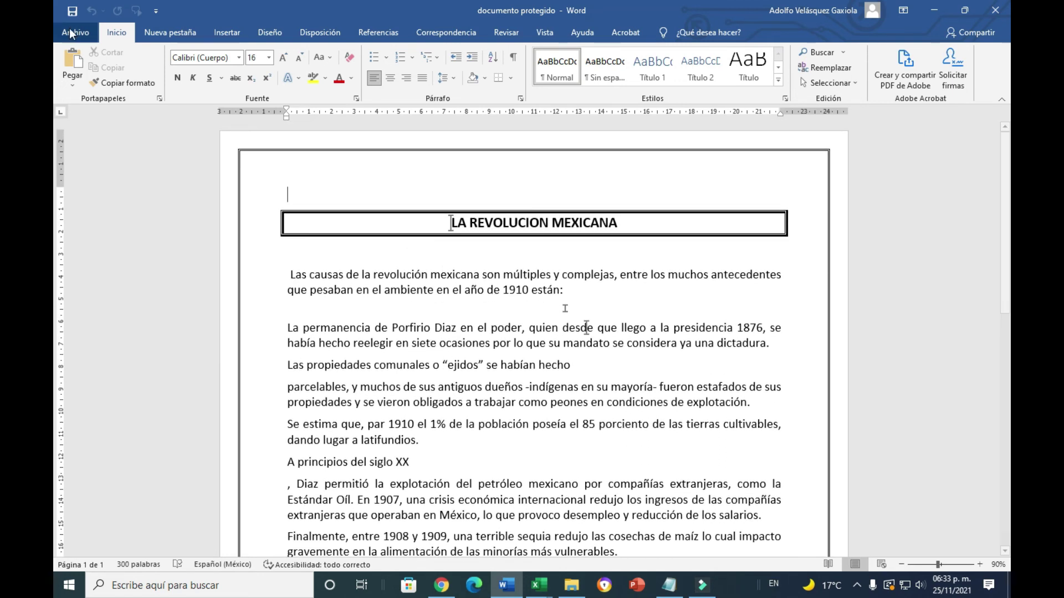
Close 'documento protegido' and reopen it from Recientes to confirm no password is required
left_click(71, 33)
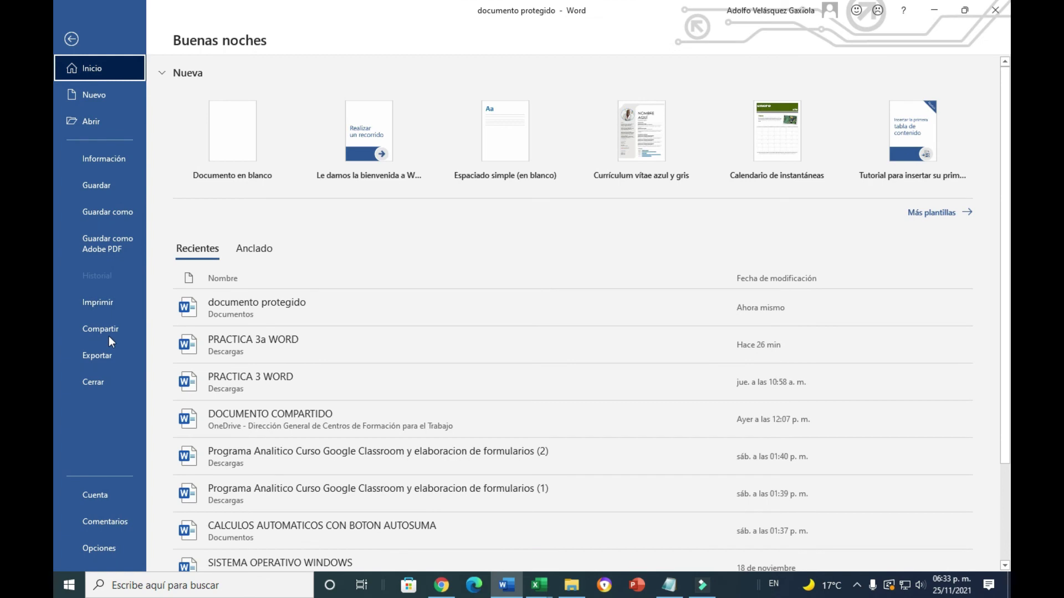
left_click(109, 379)
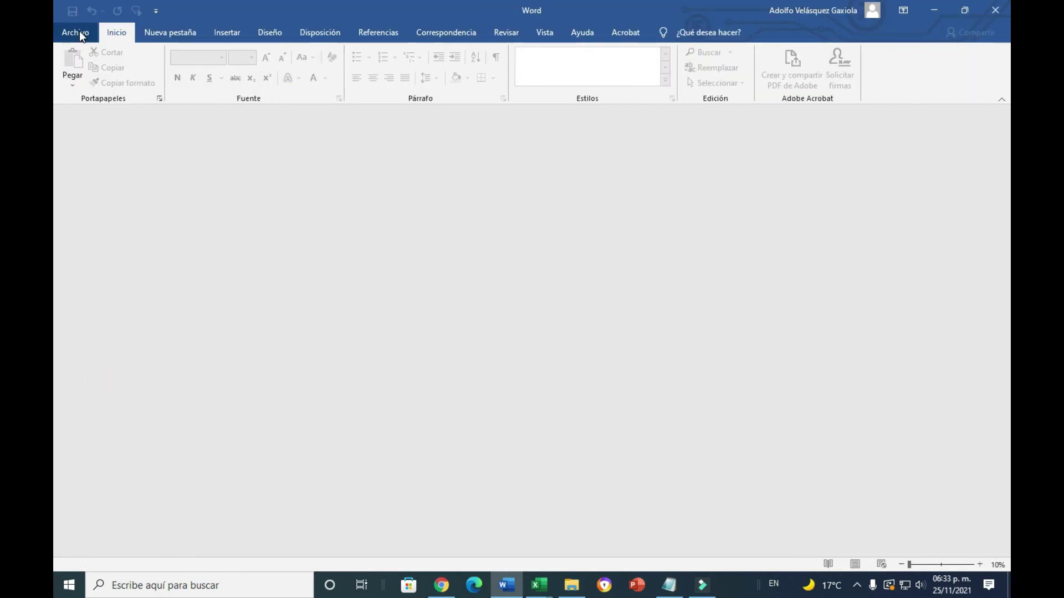
left_click(77, 32)
left_click(282, 305)
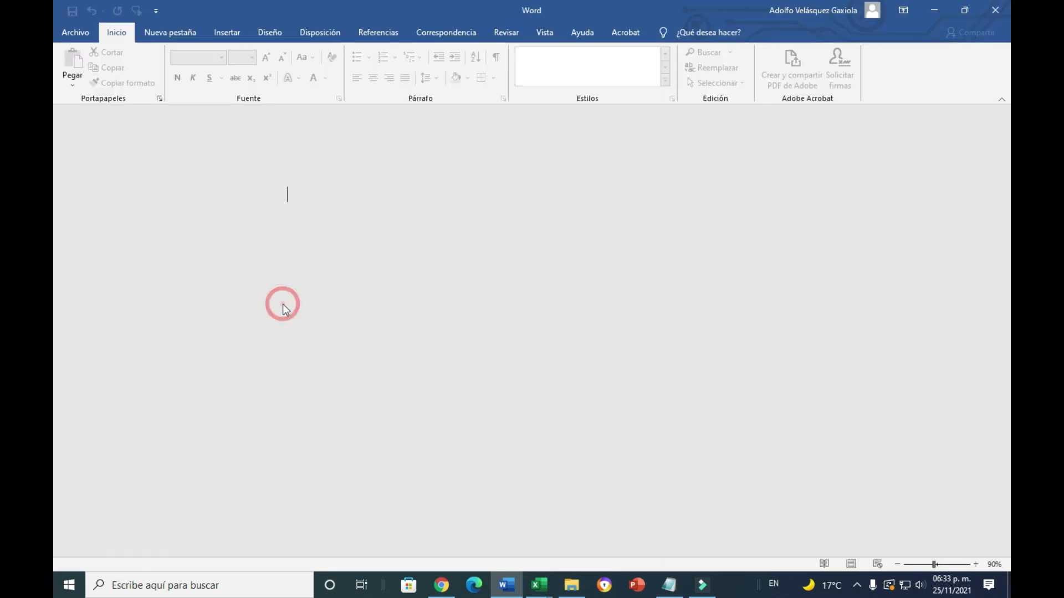